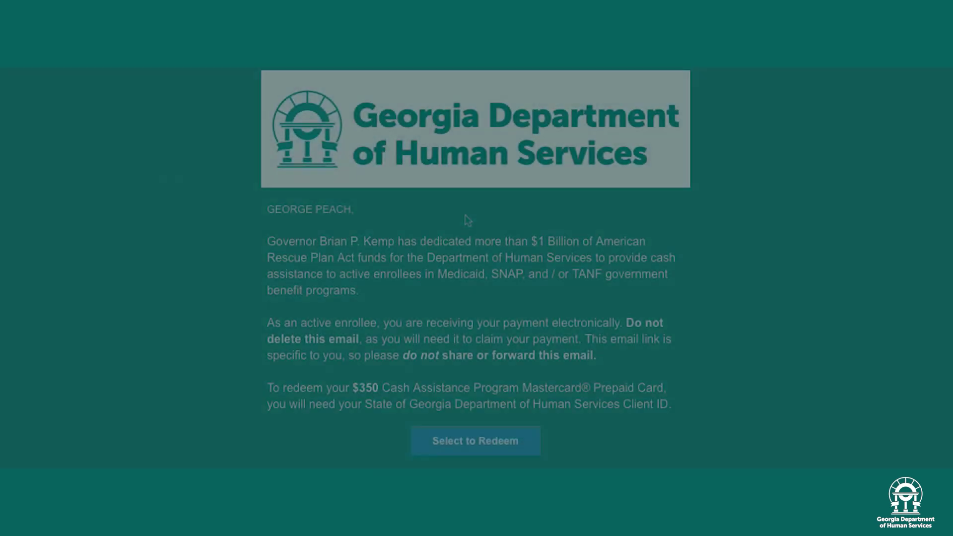
Scroll through the DHS email and follow its Select to Redeem link for the $350 card
{"action": "scroll", "coordinate": [426, 208], "scroll_direction": "down", "scroll_amount": 1}
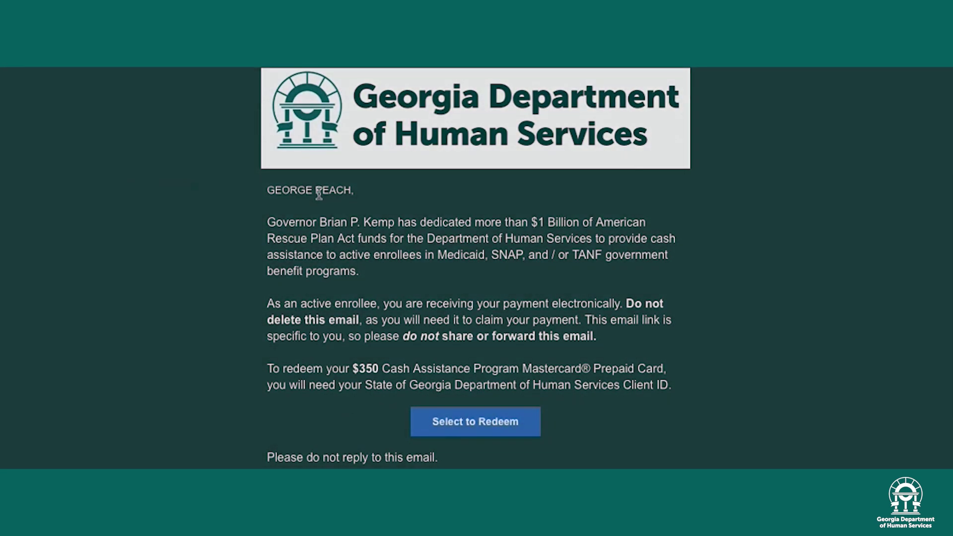
{"action": "triple_click", "coordinate": [317, 192]}
{"action": "left_click", "coordinate": [359, 211]}
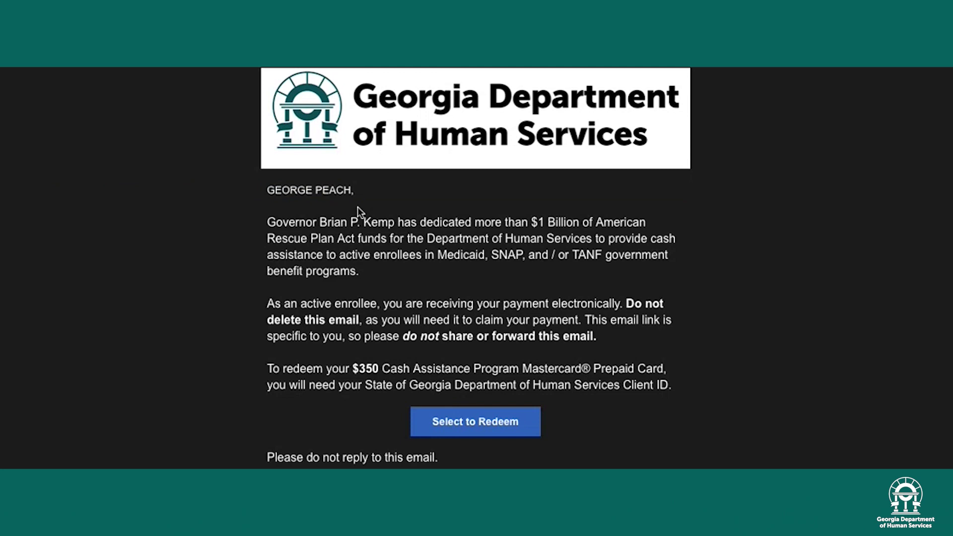
{"action": "scroll", "coordinate": [409, 298], "scroll_direction": "down", "scroll_amount": 1}
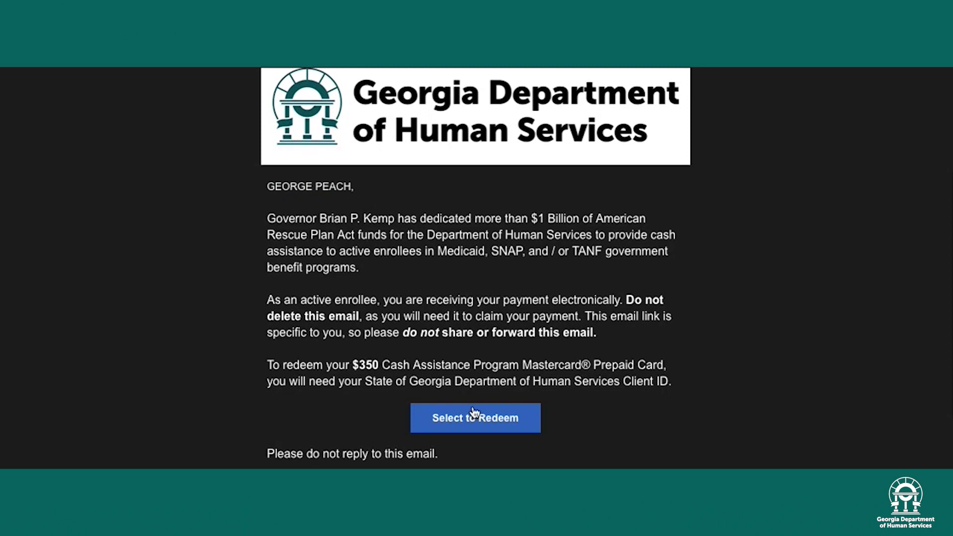
{"action": "left_click", "coordinate": [496, 422]}
Enter the recipient's Client ID and date of birth on the Log In page
{"action": "left_click", "coordinate": [248, 219]}
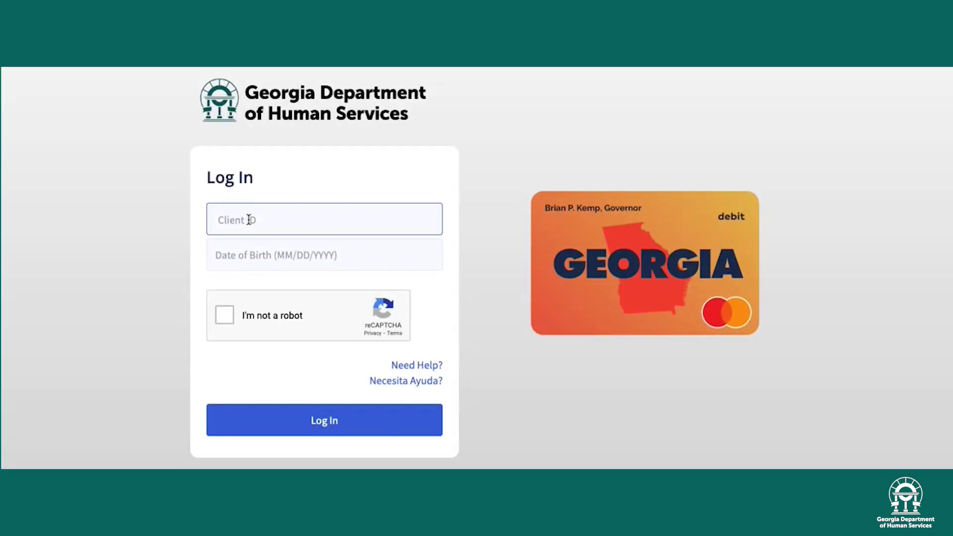
{"action": "type", "text": "12345"}
{"action": "left_click", "coordinate": [238, 254]}
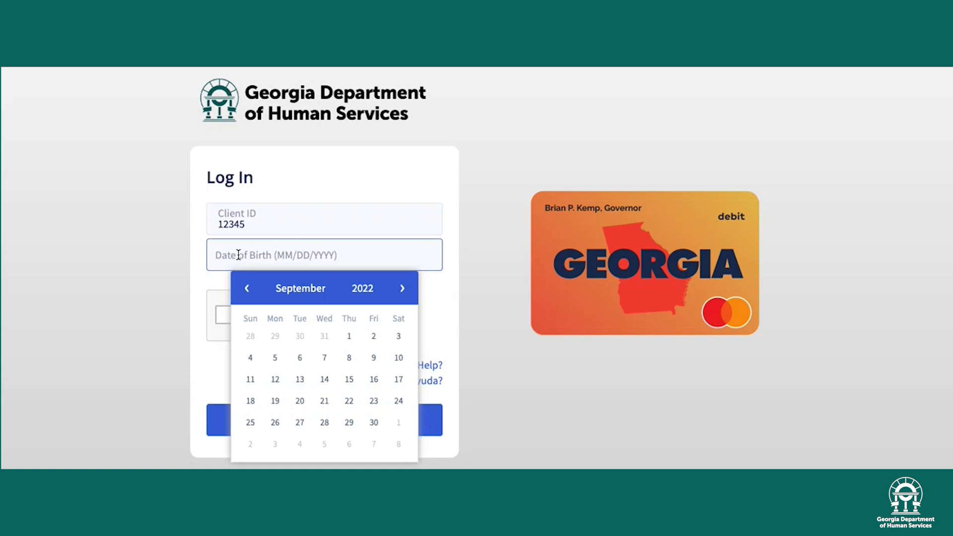
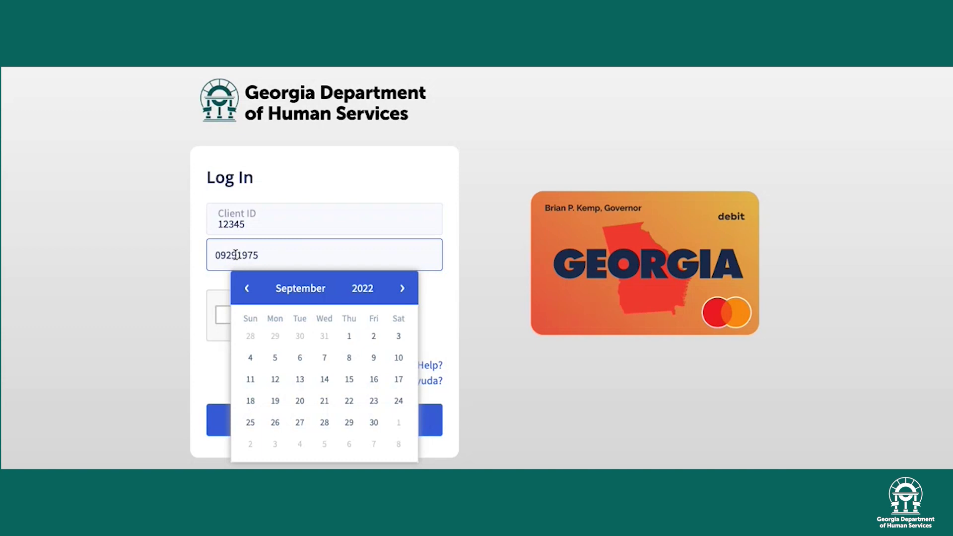
Pass the reCAPTCHA by selecting the four traffic-light tiles, then log in
{"action": "left_click", "coordinate": [224, 314]}
{"action": "left_click", "coordinate": [459, 243]}
{"action": "left_click", "coordinate": [457, 306]}
{"action": "left_click", "coordinate": [335, 314]}
{"action": "left_click", "coordinate": [344, 258]}
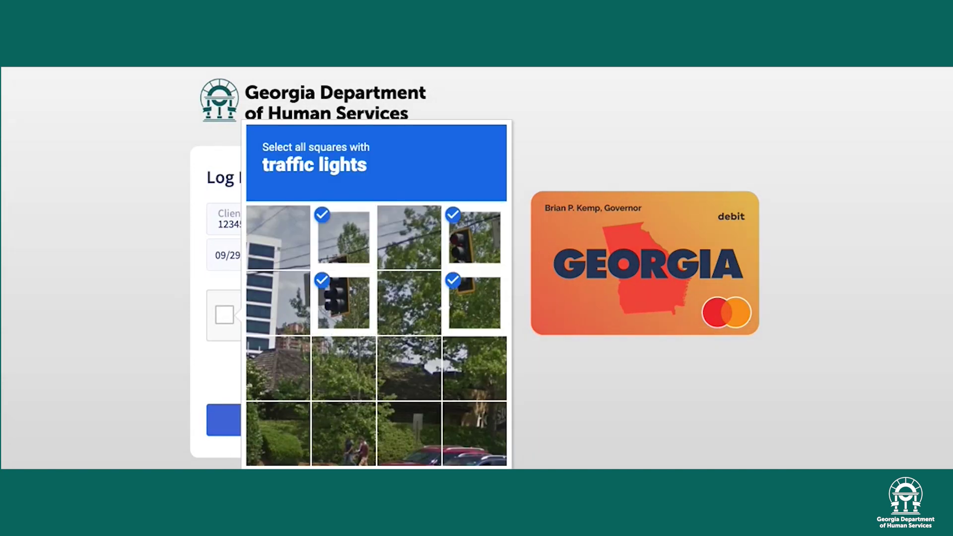
{"action": "left_click", "coordinate": [318, 421]}
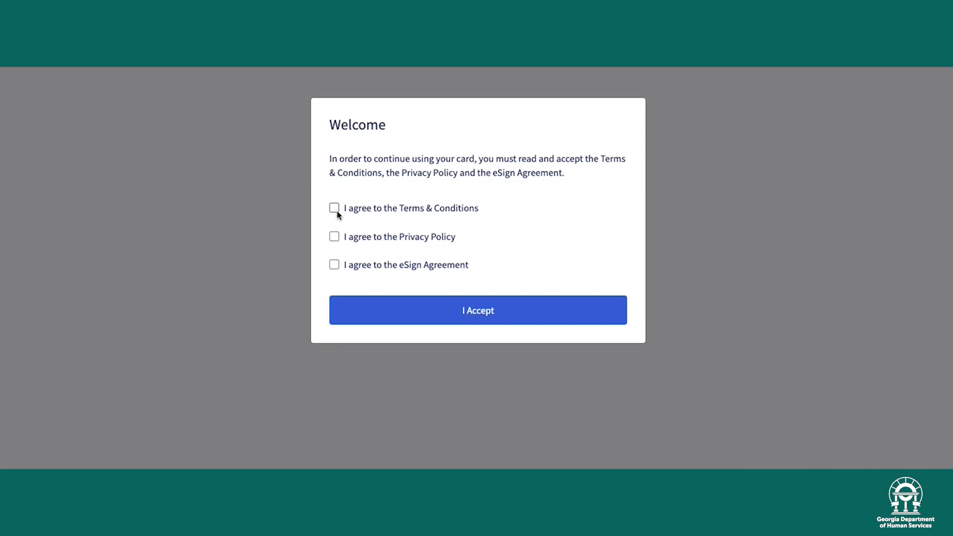
Read through and accept the Terms & Conditions, Privacy Policy and eSign Agreement, then confirm with I Accept
{"action": "left_click", "coordinate": [336, 209]}
{"action": "scroll", "coordinate": [372, 283], "scroll_direction": "down", "scroll_amount": 20}
{"action": "scroll", "coordinate": [371, 283], "scroll_direction": "down", "scroll_amount": 20}
{"action": "left_click", "coordinate": [478, 460]}
{"action": "left_click", "coordinate": [333, 238]}
{"action": "scroll", "coordinate": [371, 283], "scroll_direction": "down", "scroll_amount": 5}
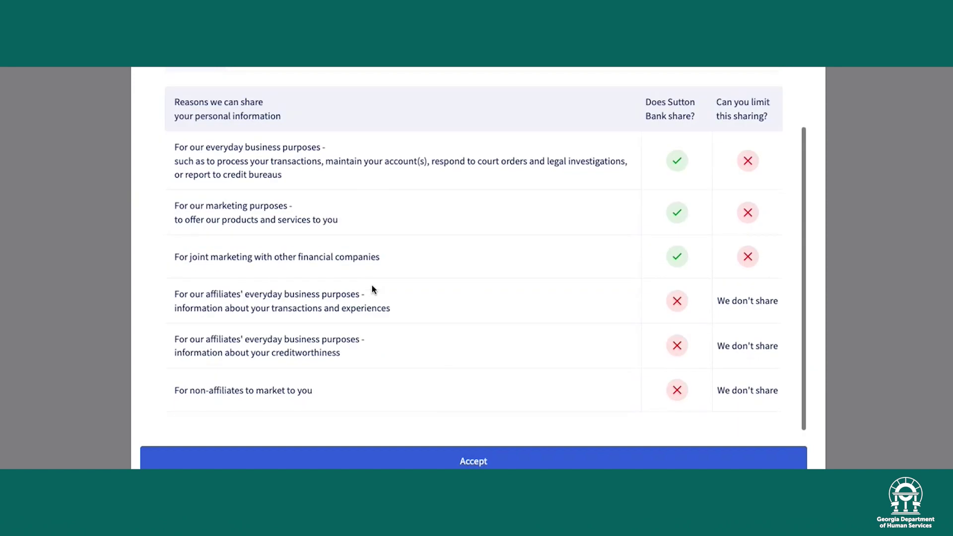
{"action": "left_click", "coordinate": [474, 460]}
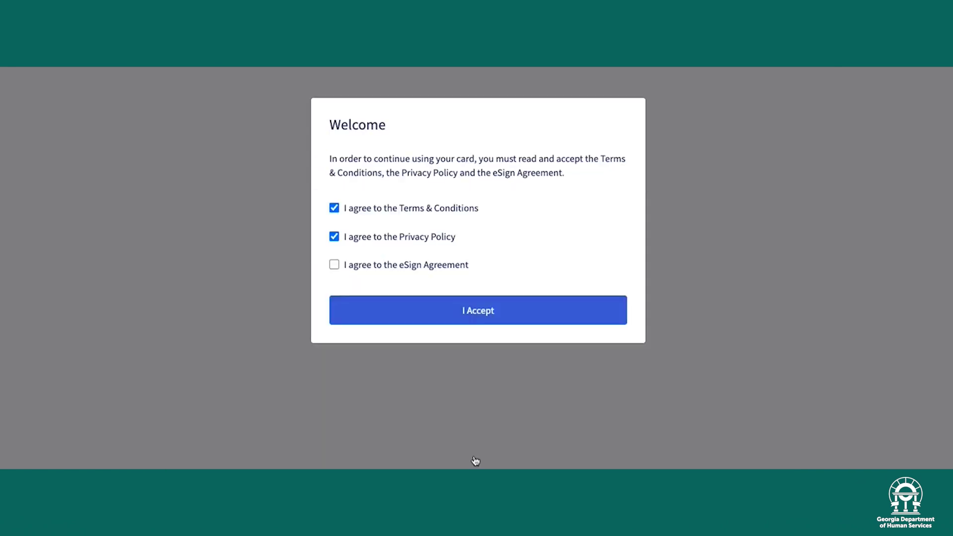
{"action": "left_click", "coordinate": [334, 265]}
{"action": "scroll", "coordinate": [376, 314], "scroll_direction": "down", "scroll_amount": 5}
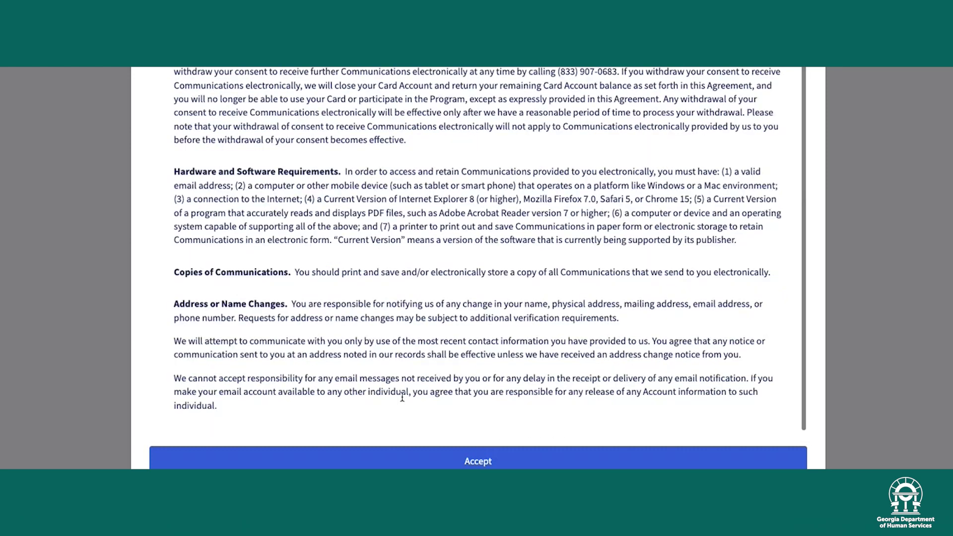
{"action": "left_click", "coordinate": [453, 459]}
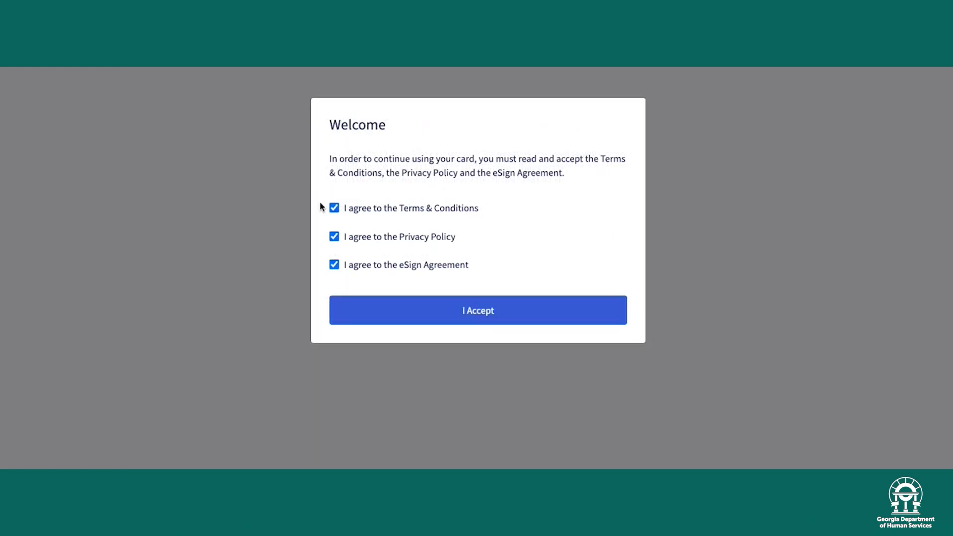
{"action": "left_click", "coordinate": [470, 310]}
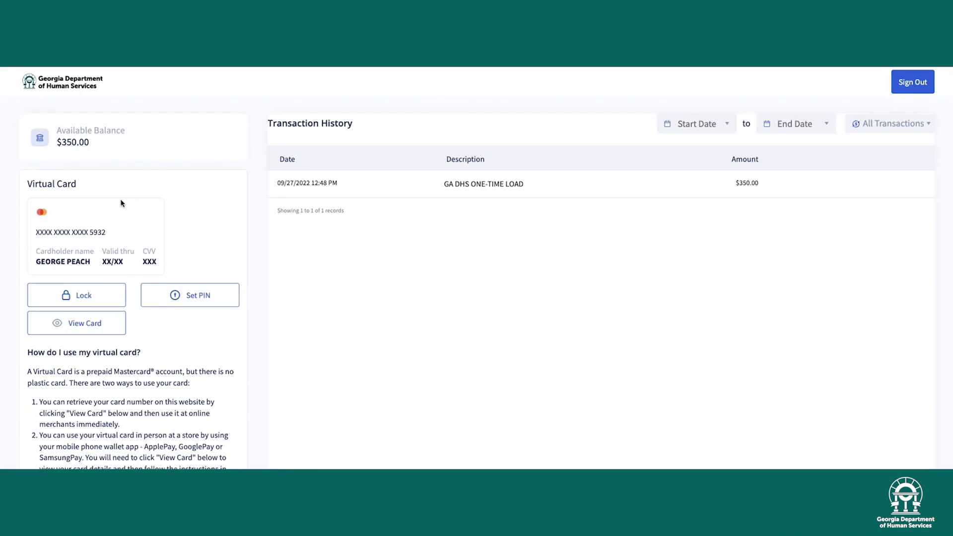
Show the virtual card's details and select its cardholder name, card number, expiry date and CVV
{"action": "left_click_drag", "start_coordinate": [35, 262], "coordinate": [91, 262]}
{"action": "left_click", "coordinate": [100, 325]}
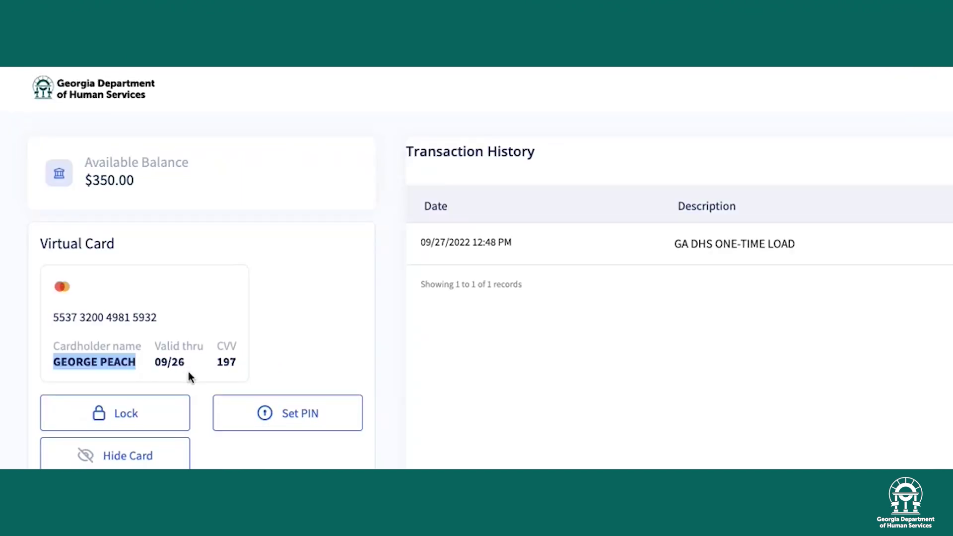
{"action": "triple_click", "coordinate": [126, 312]}
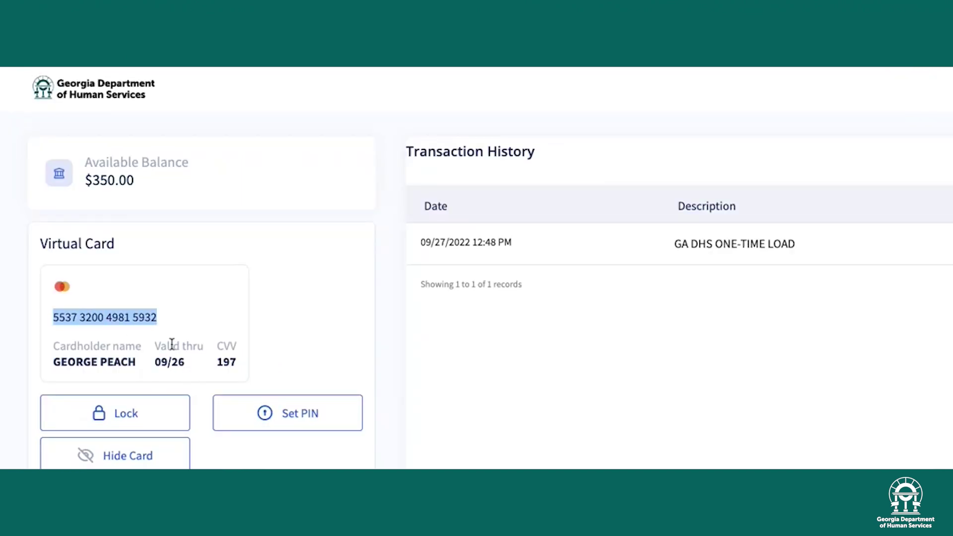
{"action": "left_click", "coordinate": [175, 362]}
{"action": "triple_click", "coordinate": [175, 362]}
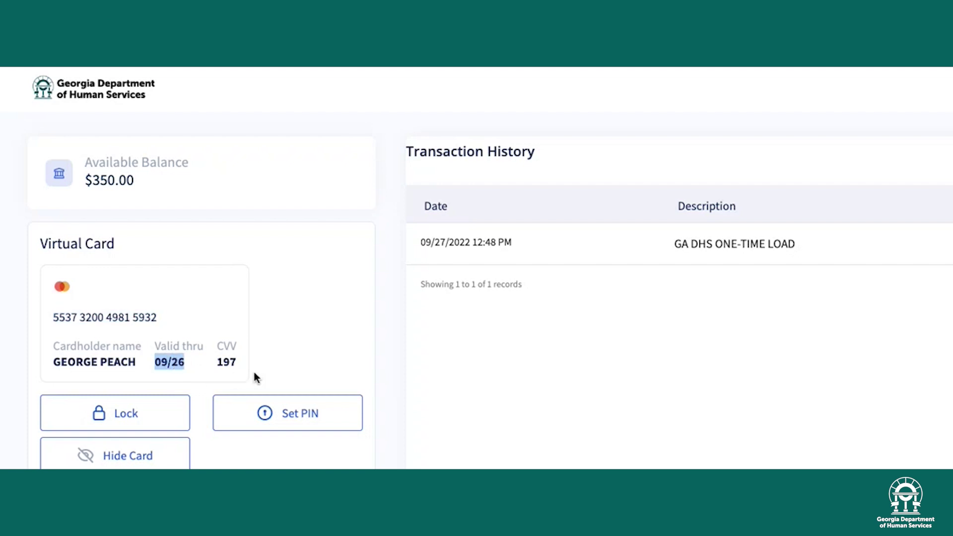
{"action": "left_click", "coordinate": [228, 361]}
{"action": "double_click", "coordinate": [229, 361]}
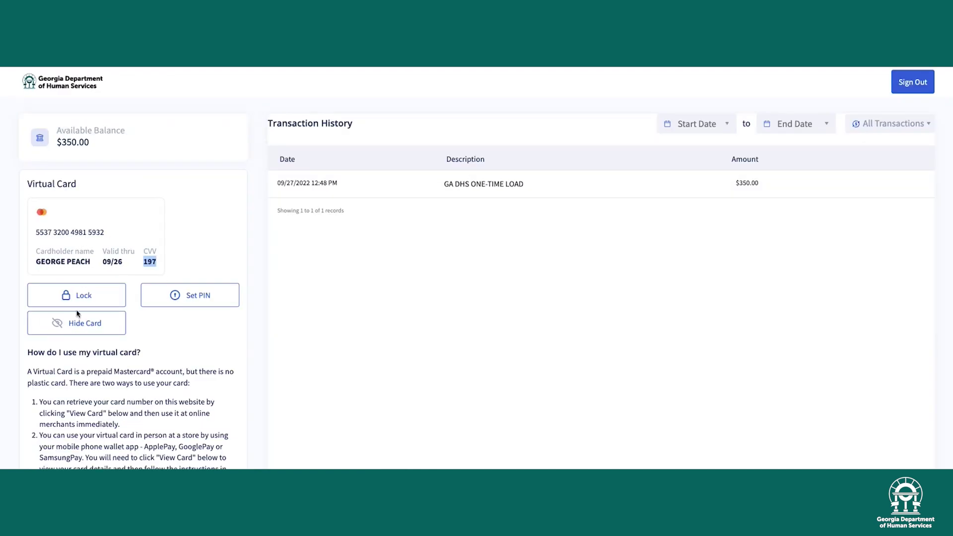
{"action": "scroll", "coordinate": [133, 367], "scroll_direction": "down", "scroll_amount": 3}
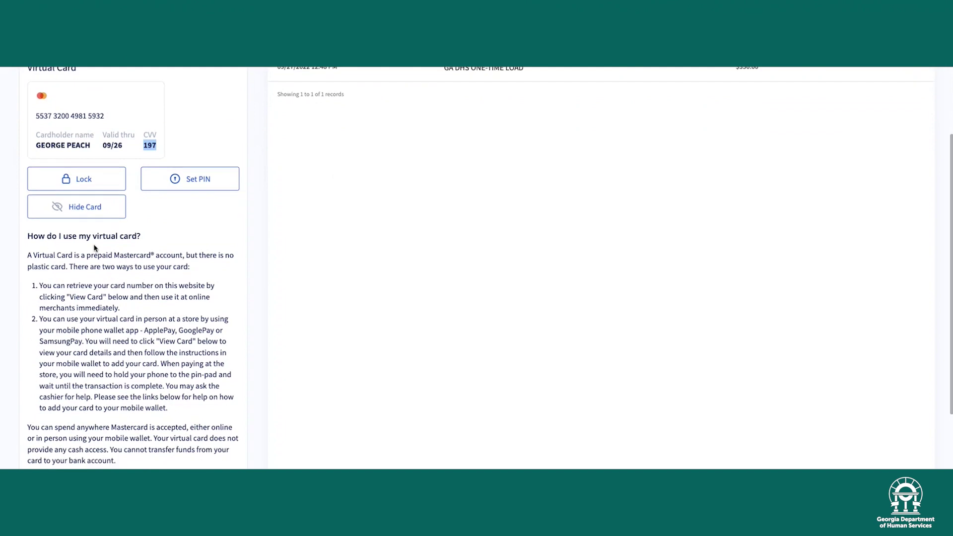
{"action": "scroll", "coordinate": [93, 421], "scroll_direction": "down", "scroll_amount": 2}
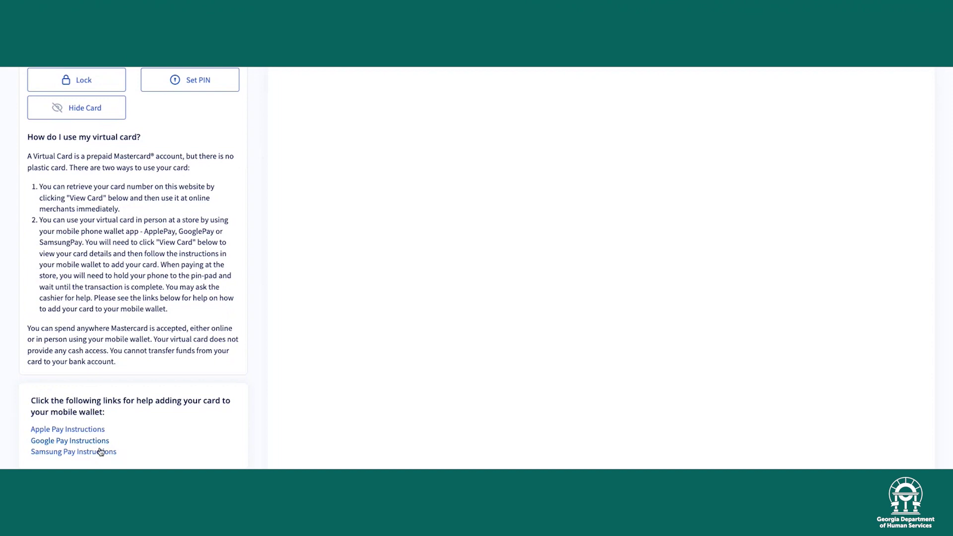
{"action": "scroll", "coordinate": [124, 444], "scroll_direction": "down", "scroll_amount": 1}
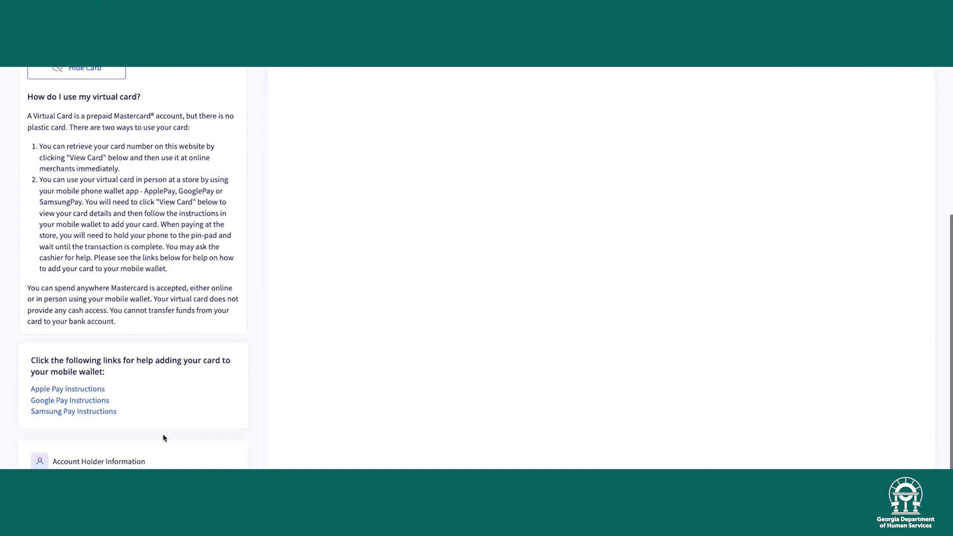
{"action": "scroll", "coordinate": [470, 308], "scroll_direction": "up", "scroll_amount": 2}
{"action": "scroll", "coordinate": [470, 308], "scroll_direction": "up", "scroll_amount": 3}
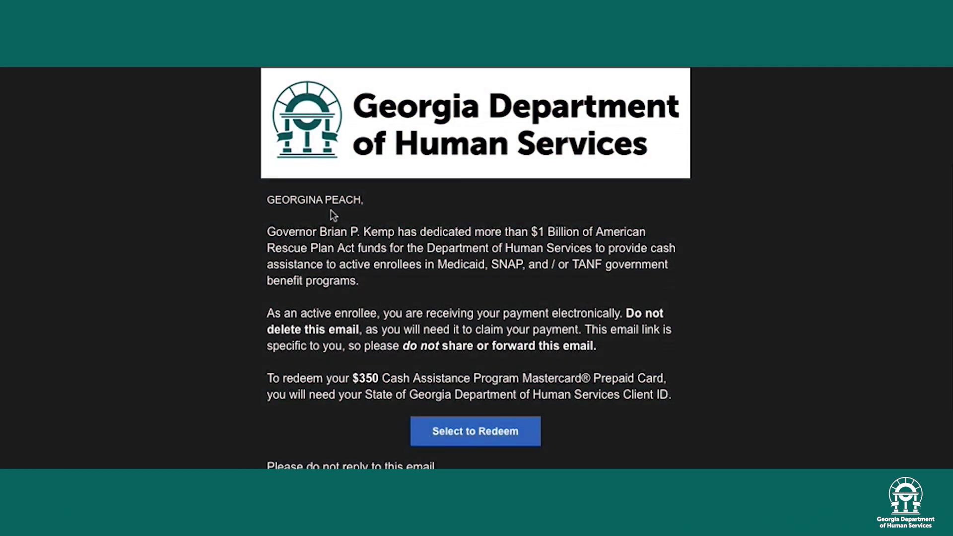
In the second recipient's email, follow the Select to Redeem link to the DHS portal
{"action": "left_click_drag", "start_coordinate": [274, 199], "coordinate": [346, 200]}
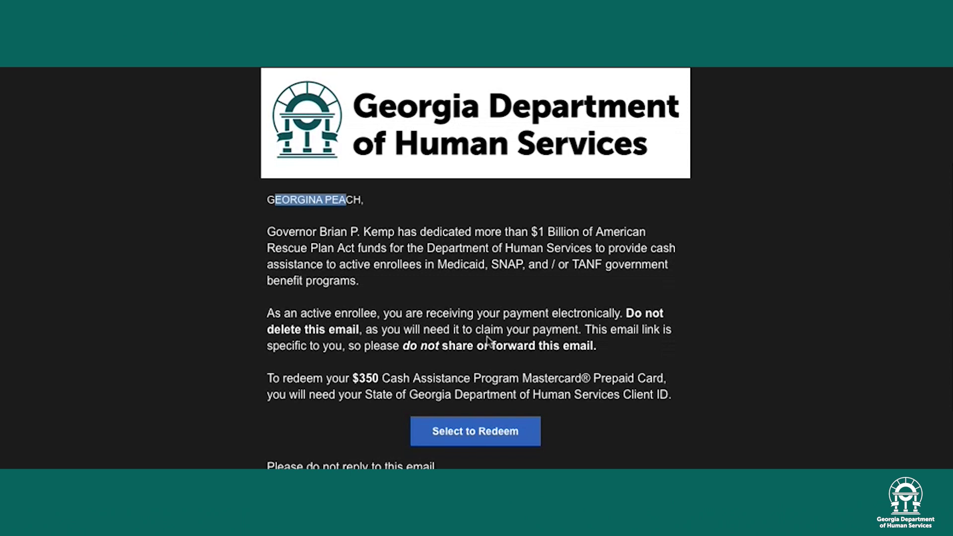
{"action": "scroll", "coordinate": [488, 341], "scroll_direction": "down", "scroll_amount": 1}
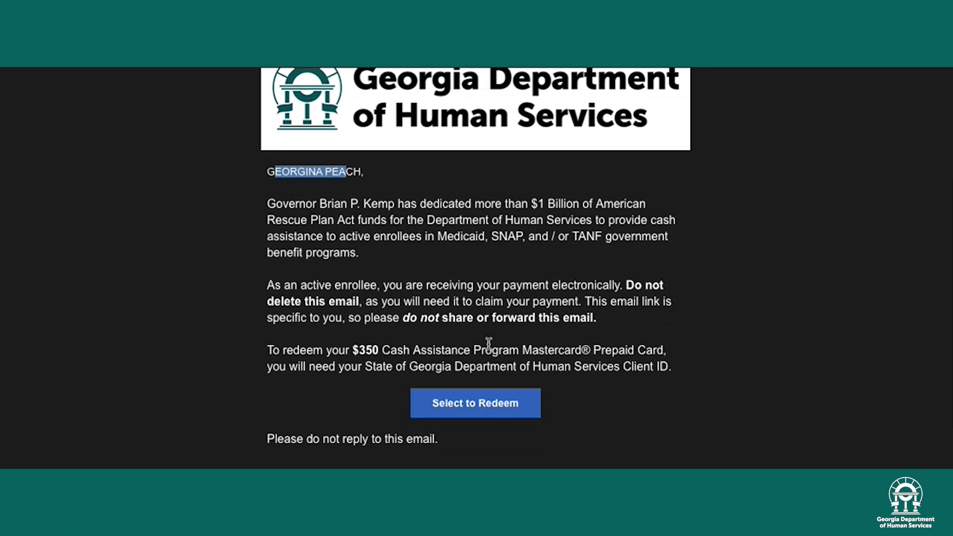
{"action": "left_click", "coordinate": [469, 406]}
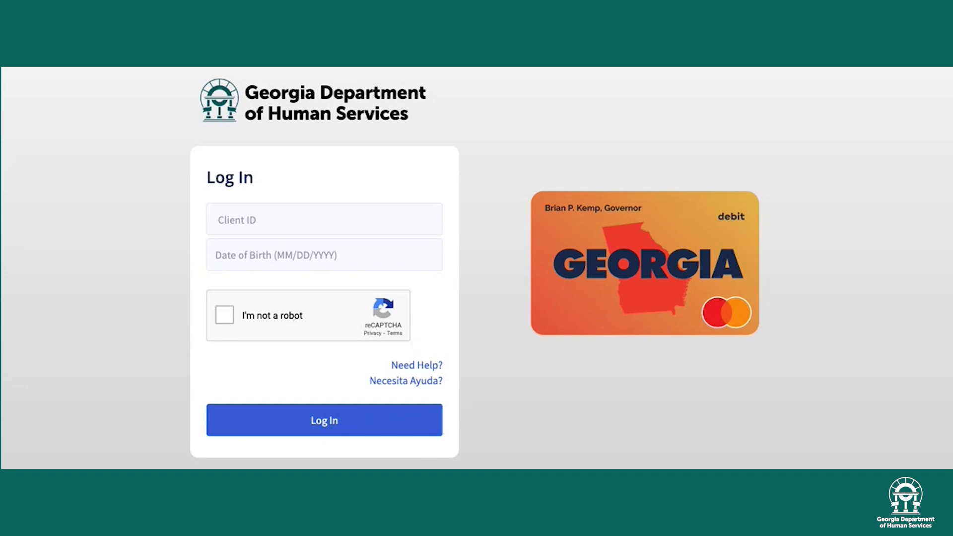
Enter the second recipient's Client ID and date of birth
{"action": "left_click", "coordinate": [242, 219]}
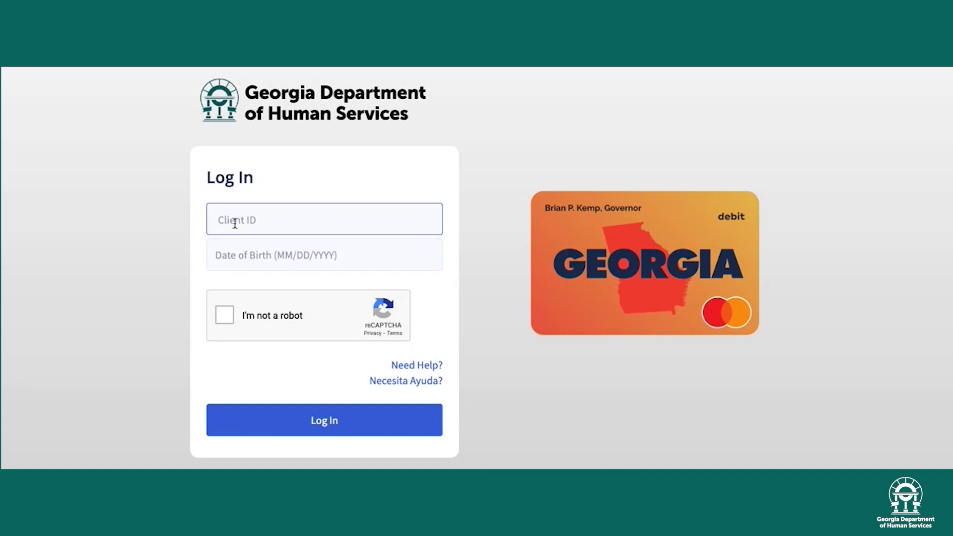
{"action": "type", "text": "123456"}
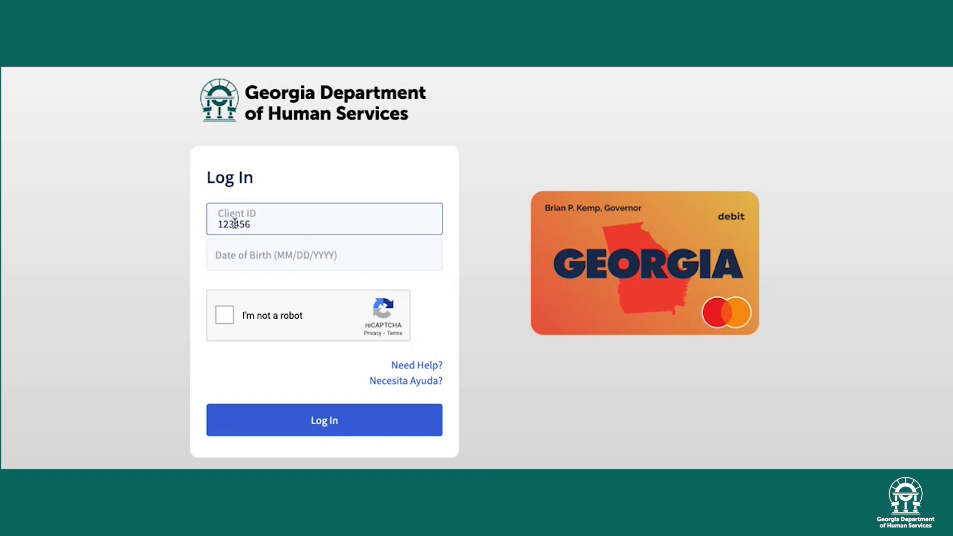
{"action": "left_click", "coordinate": [220, 252]}
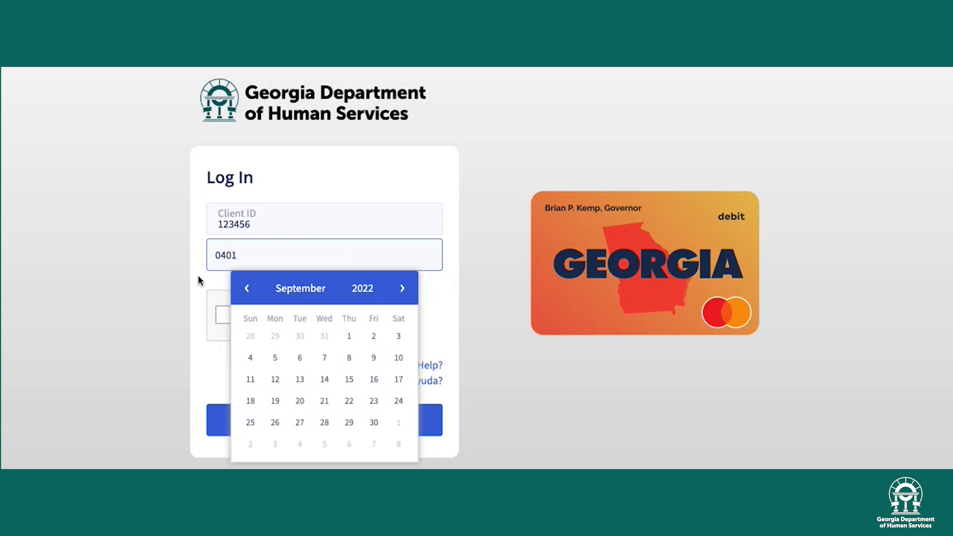
{"action": "key", "text": "Tab"}
Pass the reCAPTCHA by picking the three mountain or hill tiles, then log in
{"action": "left_click", "coordinate": [224, 315]}
{"action": "left_click", "coordinate": [376, 248]}
{"action": "left_click", "coordinate": [464, 422]}
{"action": "left_click", "coordinate": [376, 423]}
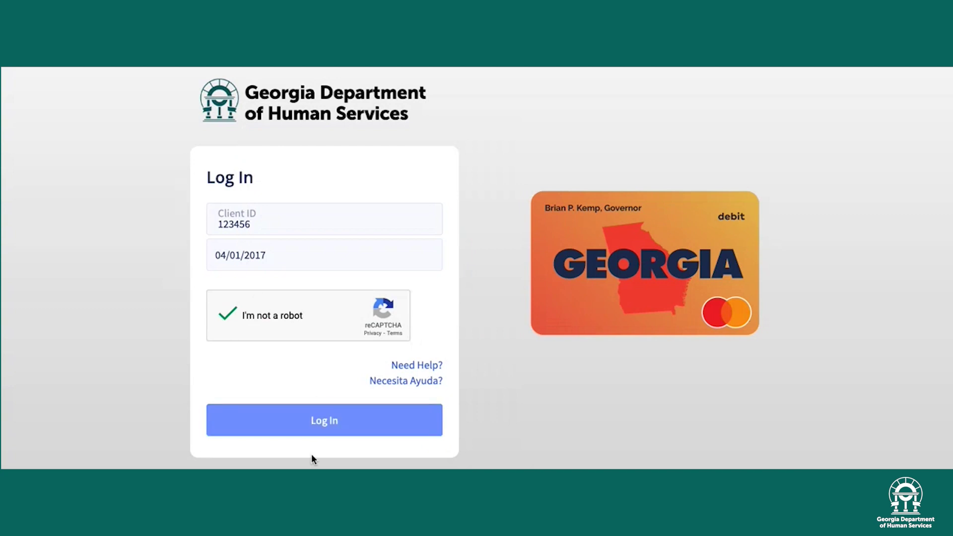
{"action": "left_click", "coordinate": [323, 427]}
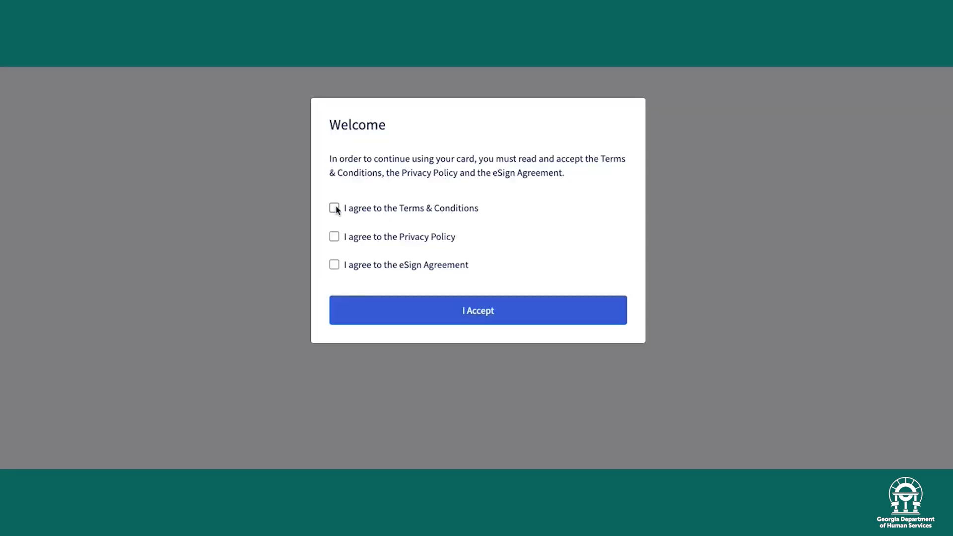
Scroll through and accept the Terms & Conditions, Privacy Policy and eSign Agreement, then submit I Accept
{"action": "left_click", "coordinate": [333, 208]}
{"action": "scroll", "coordinate": [390, 329], "scroll_direction": "down", "scroll_amount": 20}
{"action": "scroll", "coordinate": [389, 329], "scroll_direction": "down", "scroll_amount": 15}
{"action": "left_click", "coordinate": [444, 461]}
{"action": "left_click", "coordinate": [332, 238]}
{"action": "scroll", "coordinate": [394, 263], "scroll_direction": "down", "scroll_amount": 5}
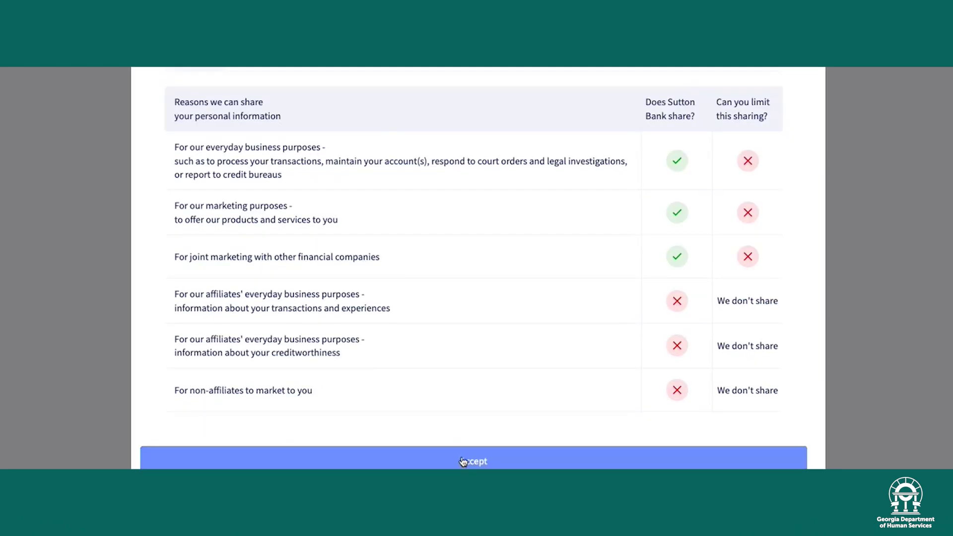
{"action": "left_click", "coordinate": [462, 461]}
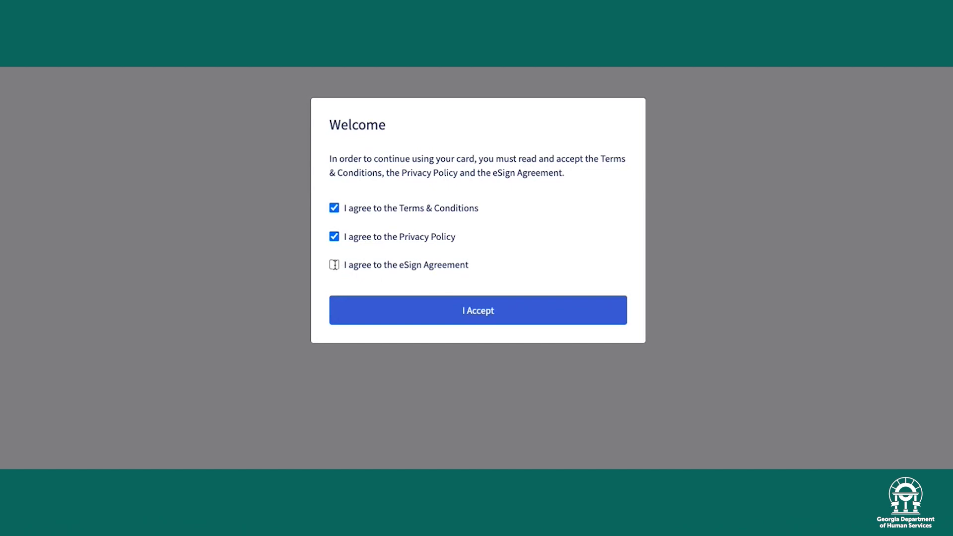
{"action": "left_click", "coordinate": [334, 264]}
{"action": "scroll", "coordinate": [334, 264], "scroll_direction": "down", "scroll_amount": 10}
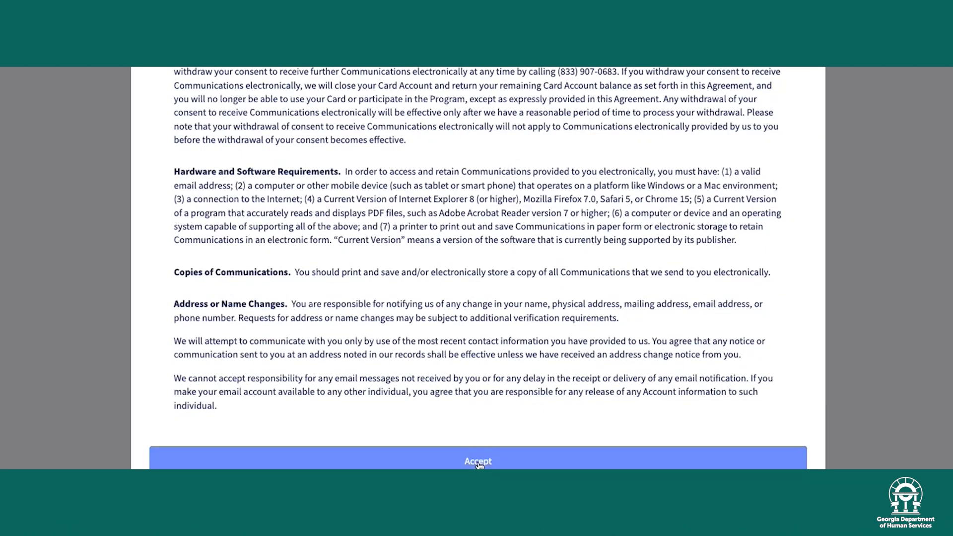
{"action": "left_click", "coordinate": [478, 464]}
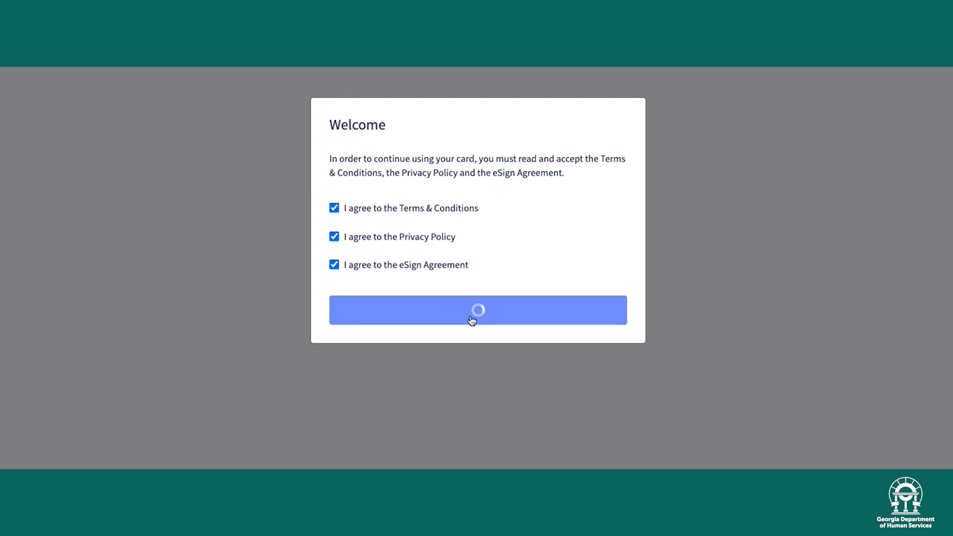
{"action": "left_click", "coordinate": [472, 321]}
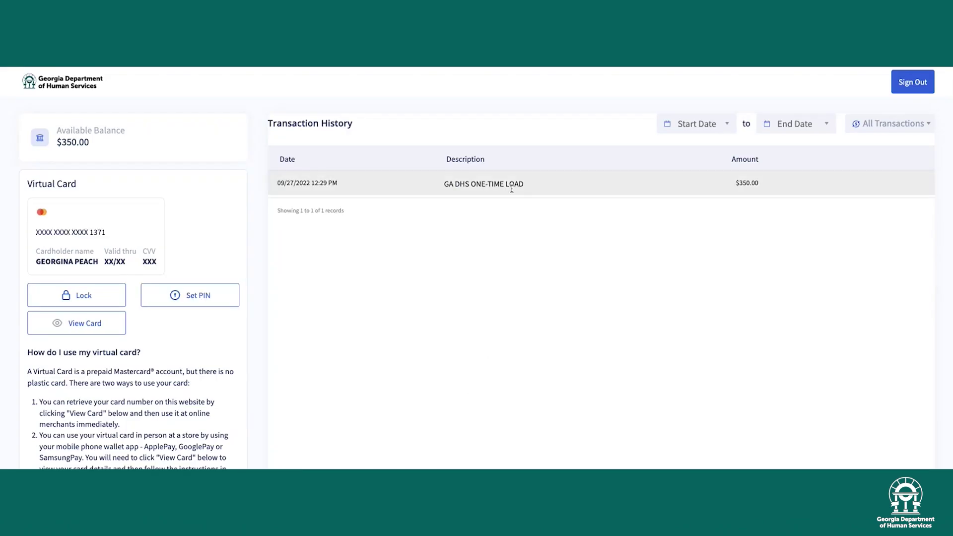
Use View Card to show the second card's full number, expiry and CVV, briefly selecting the number
{"action": "left_click", "coordinate": [84, 323]}
{"action": "left_click_drag", "start_coordinate": [35, 234], "coordinate": [33, 261]}
{"action": "left_click", "coordinate": [114, 260]}
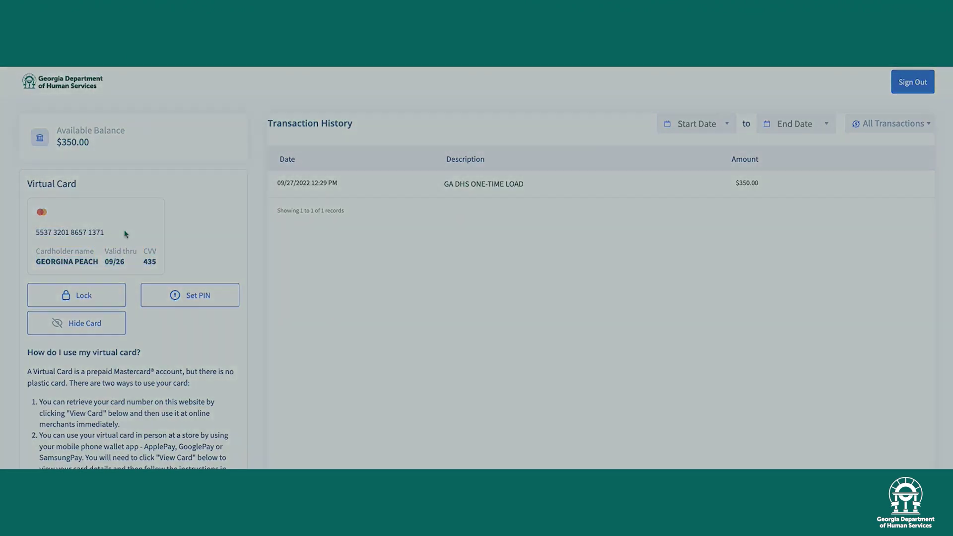